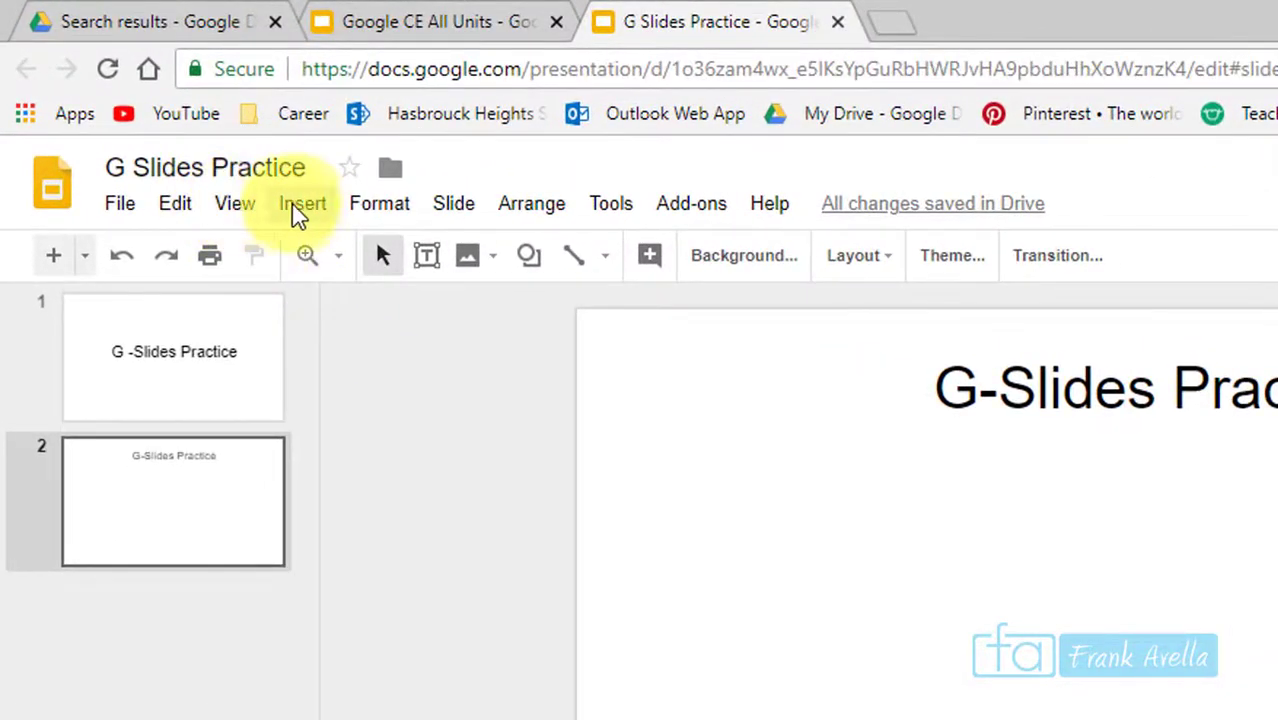
# Step: Bring up the Insert > Image submenu for slide 2
pyautogui.click(300, 208)
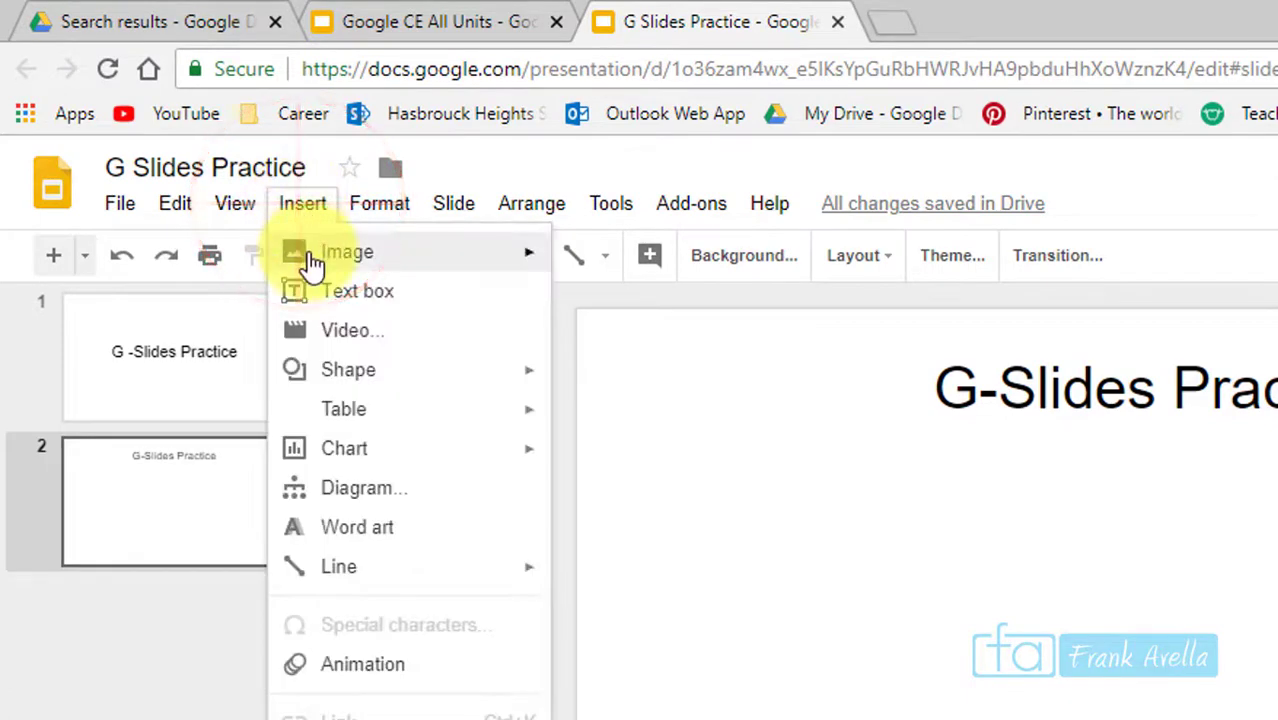
pyautogui.moveTo(274, 263)
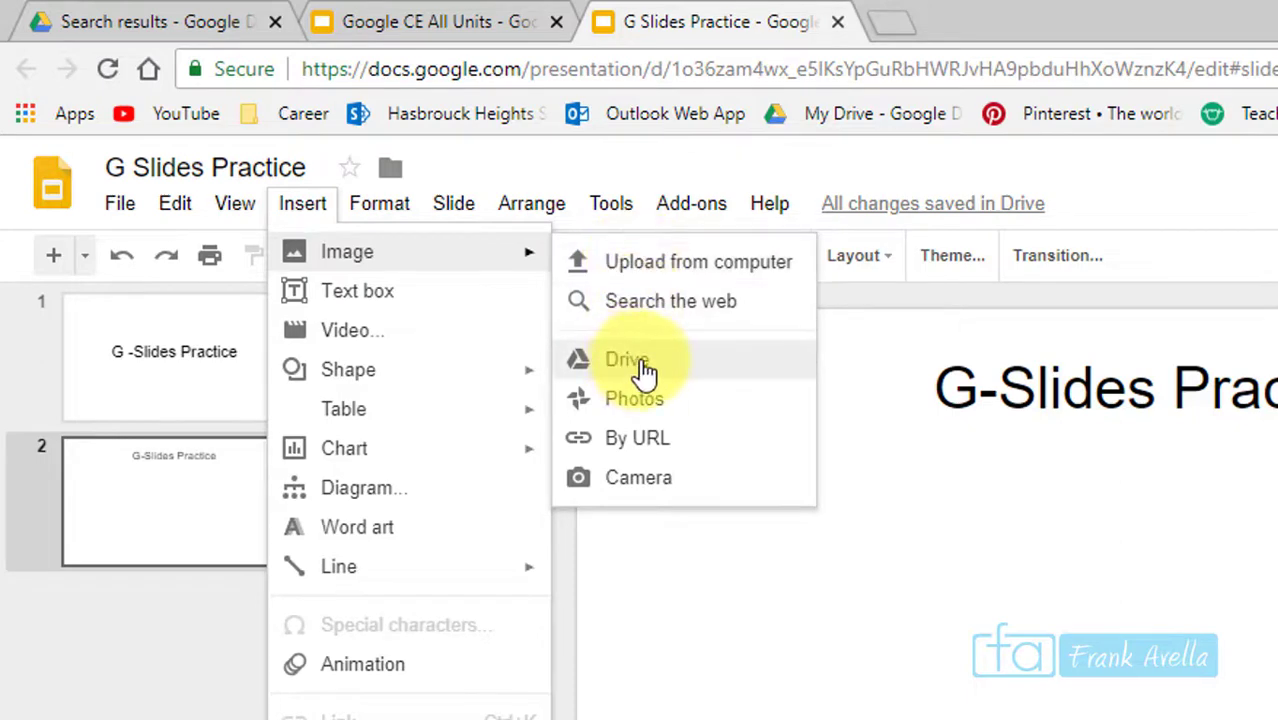
# Step: Upload 'formative assess teacher guide 1' from Desktop > Images onto slide 2
pyautogui.click(702, 262)
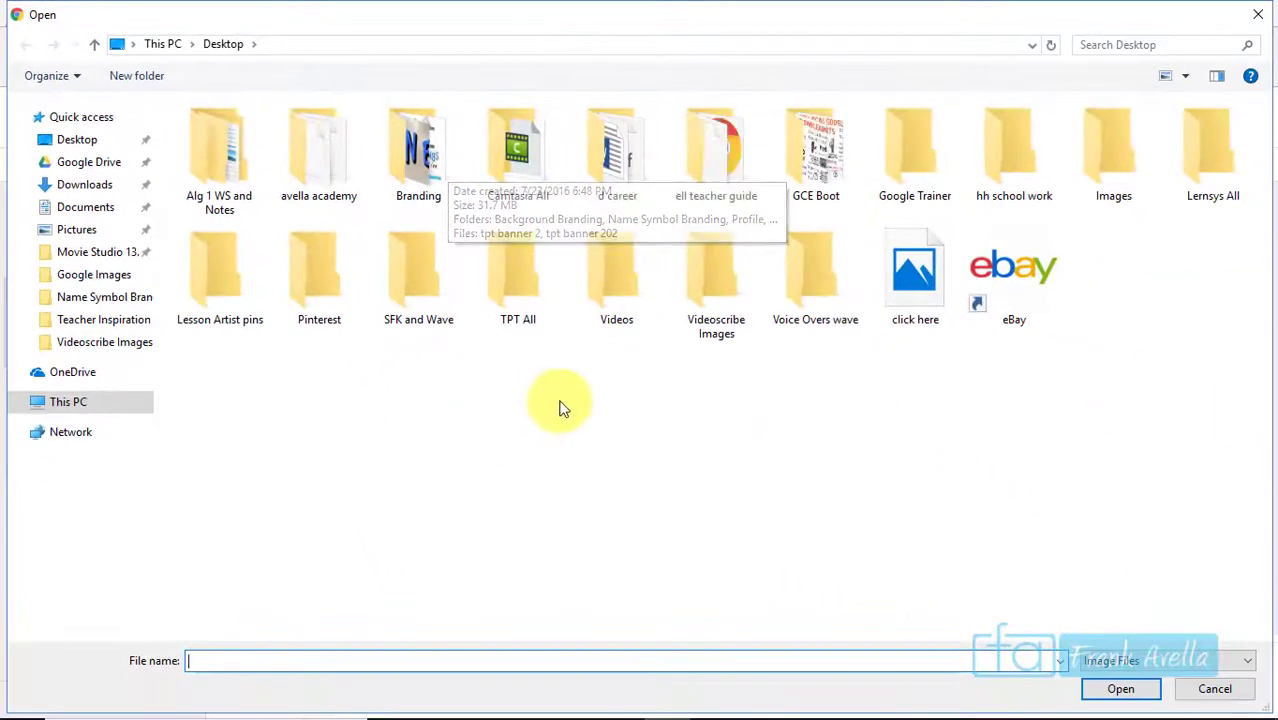
pyautogui.doubleClick(1100, 140)
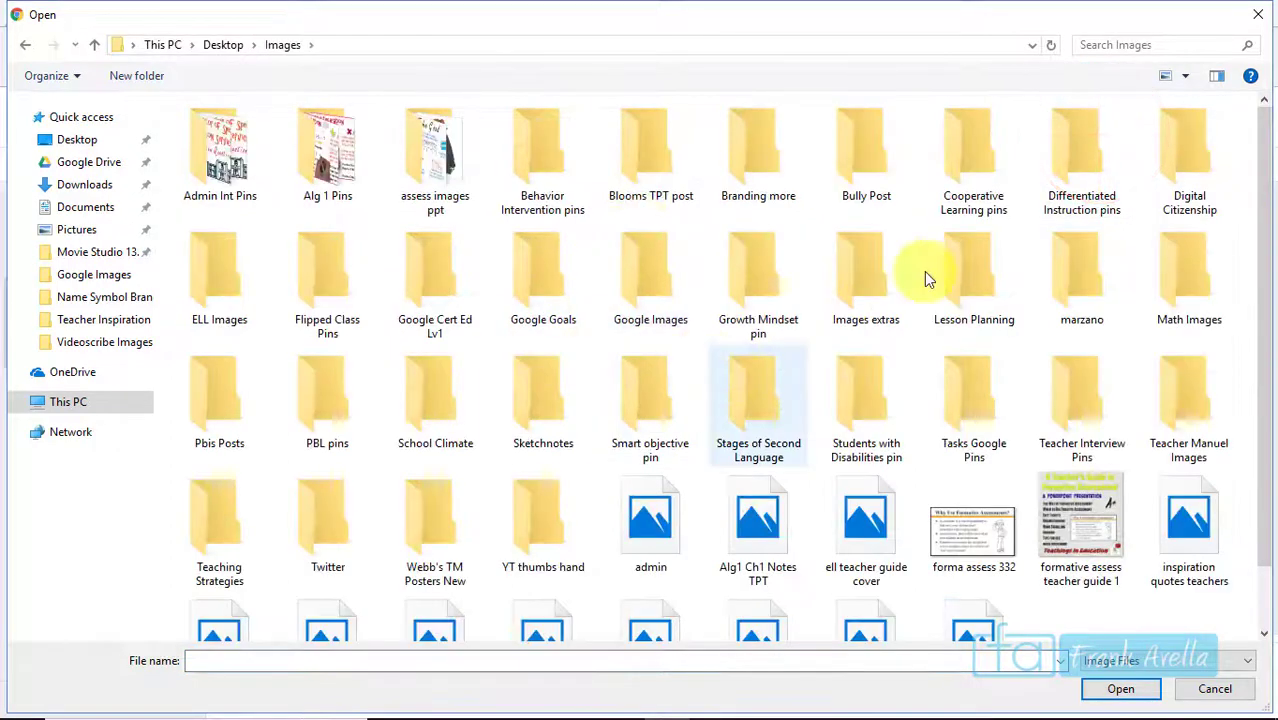
pyautogui.click(1062, 522)
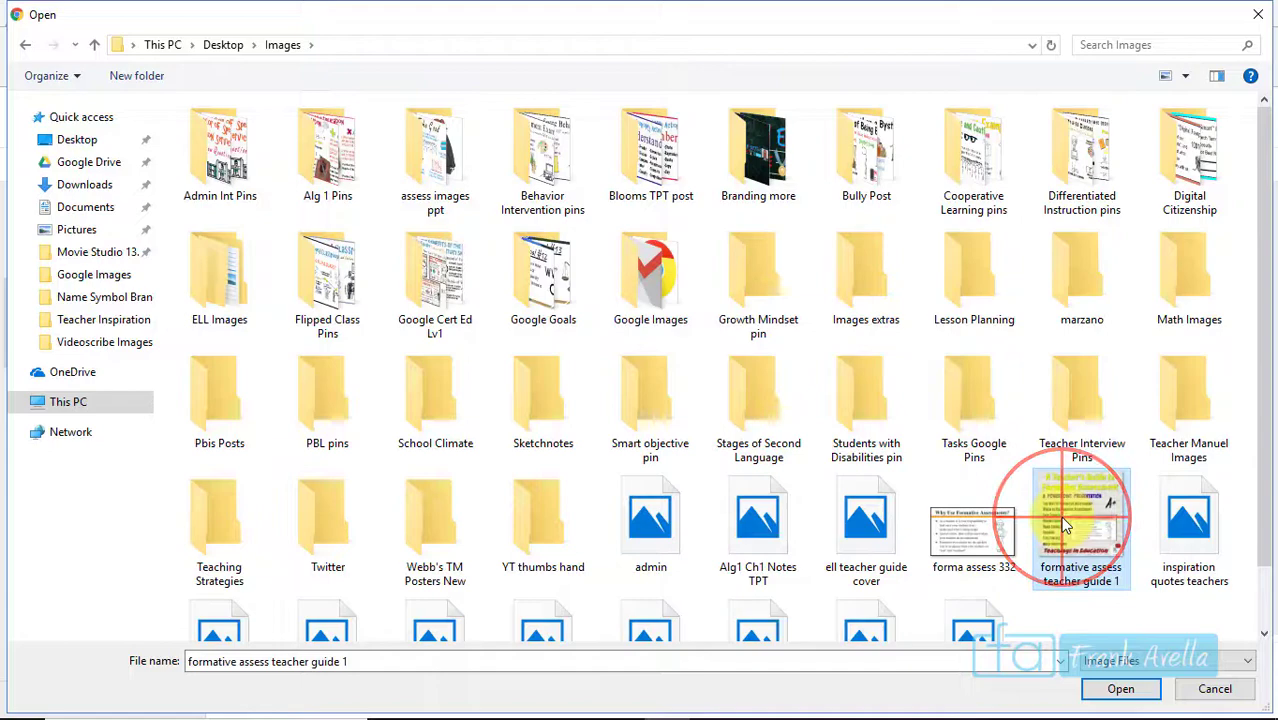
pyautogui.doubleClick(1062, 522)
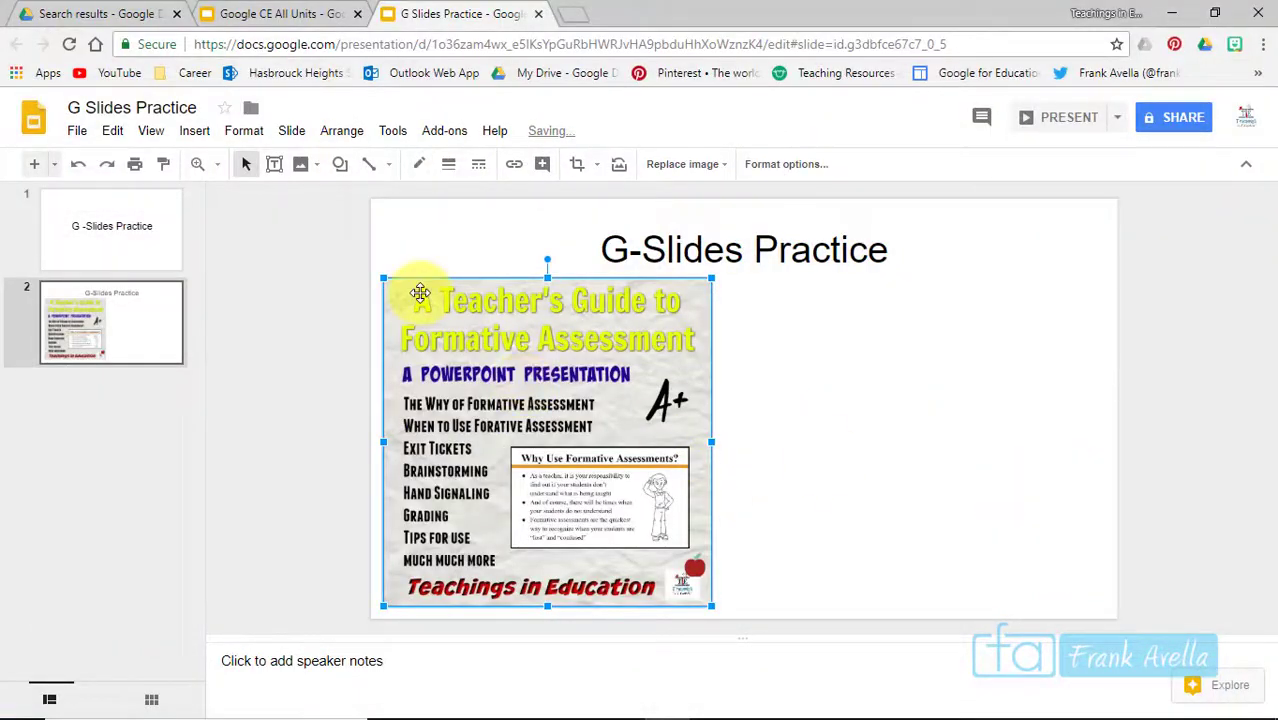
# Step: Shrink the formative assessment image and move it slightly left
pyautogui.click(386, 279)
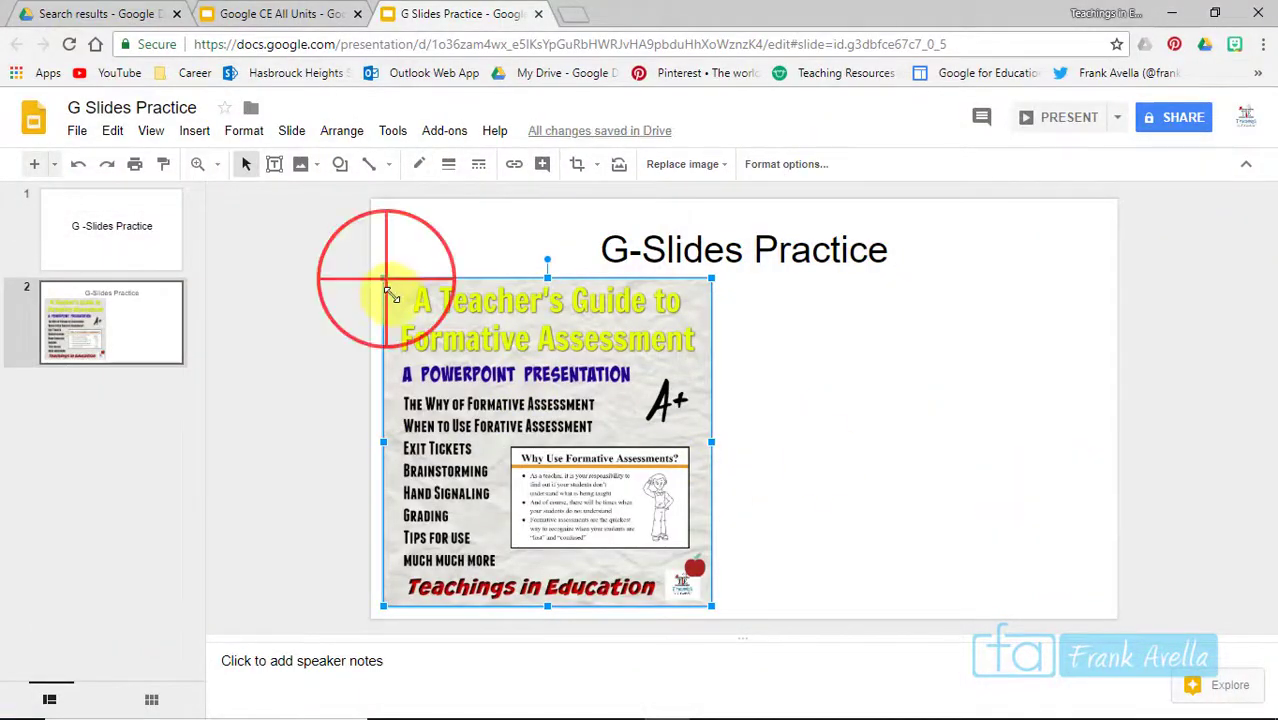
pyautogui.moveTo(386, 279); pyautogui.dragTo(425, 320)
pyautogui.moveTo(507, 416); pyautogui.dragTo(483, 392)
# Step: Search the web for 'cell wall' and insert the plant cell diagram onto slide 2
pyautogui.click(804, 406)
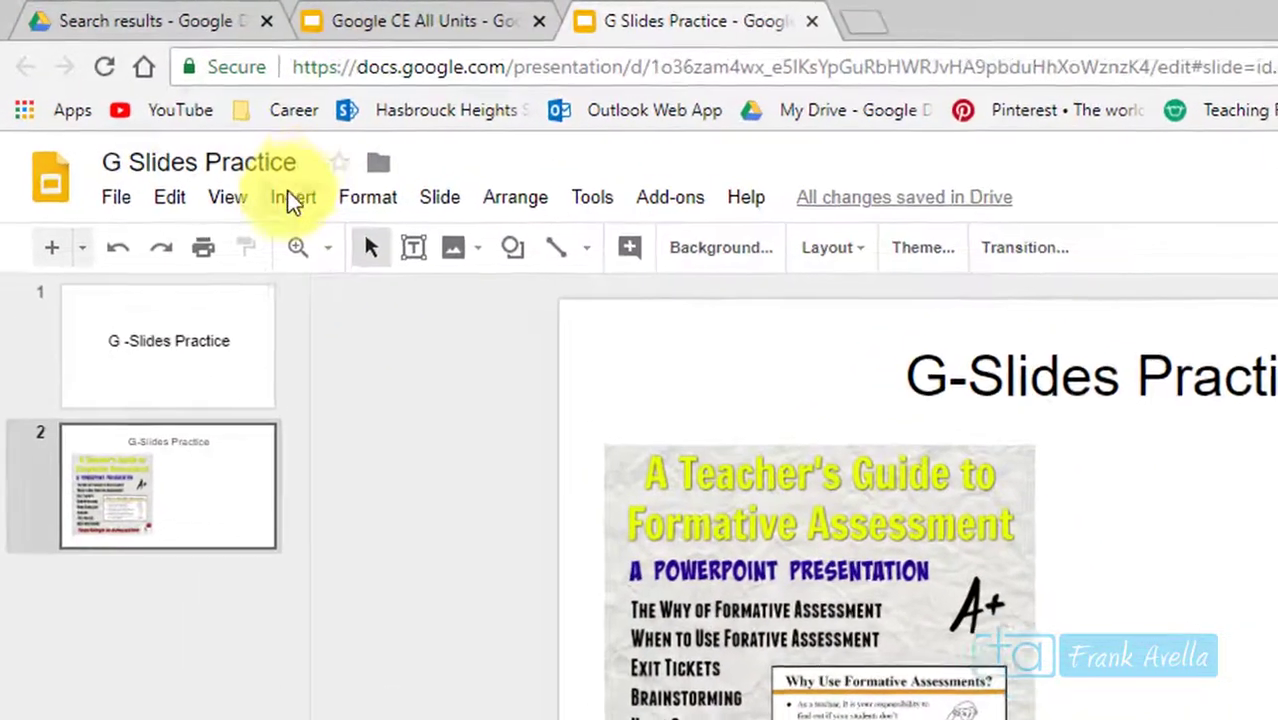
pyautogui.click(194, 131)
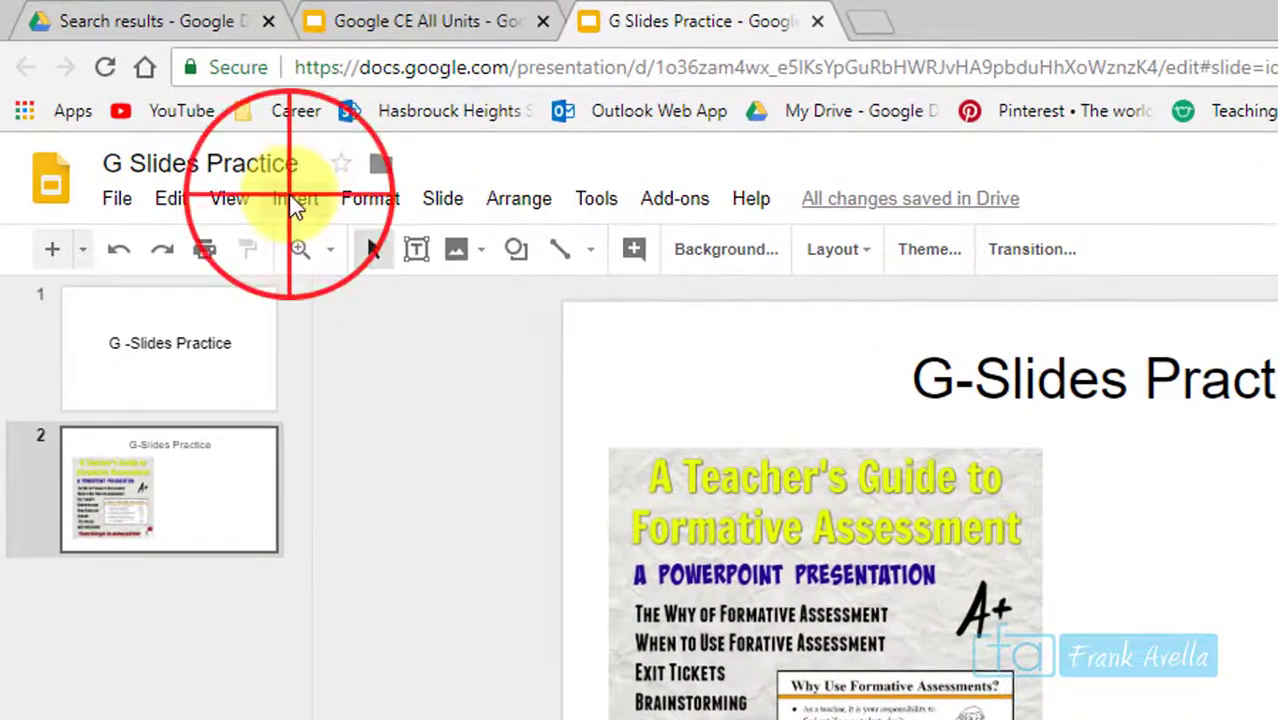
pyautogui.moveTo(318, 245)
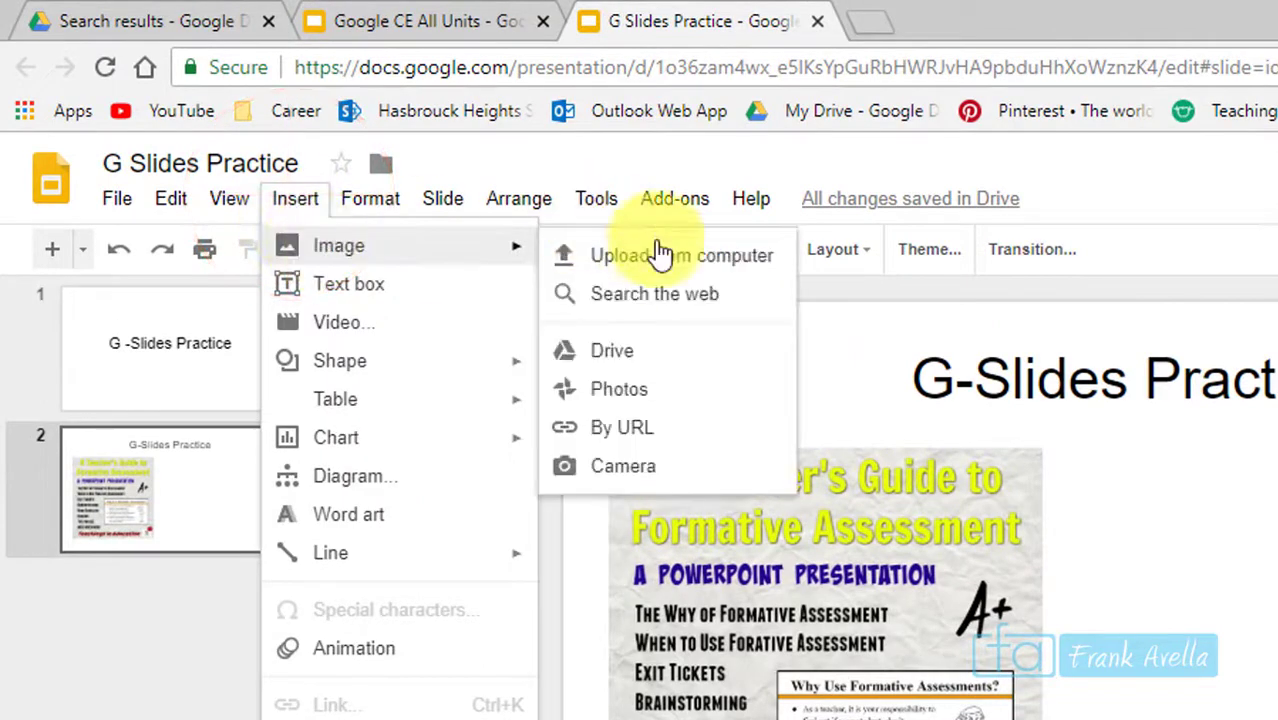
pyautogui.click(660, 295)
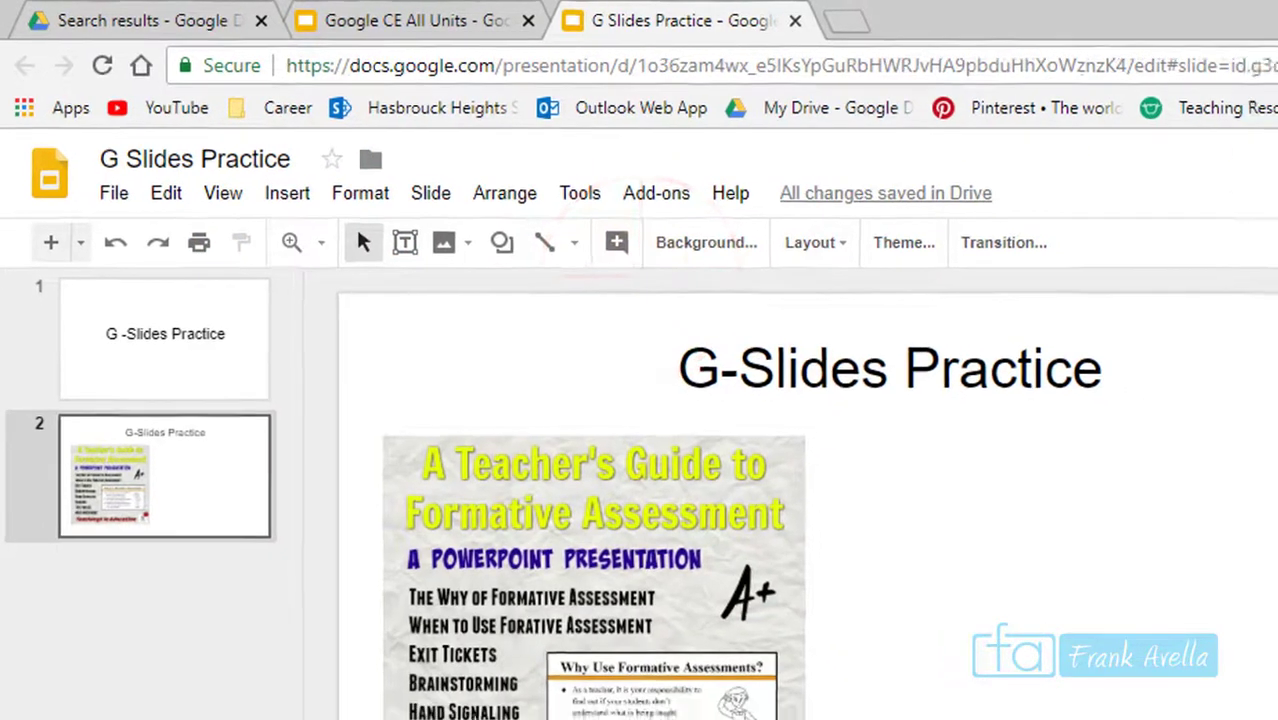
pyautogui.click(1106, 180)
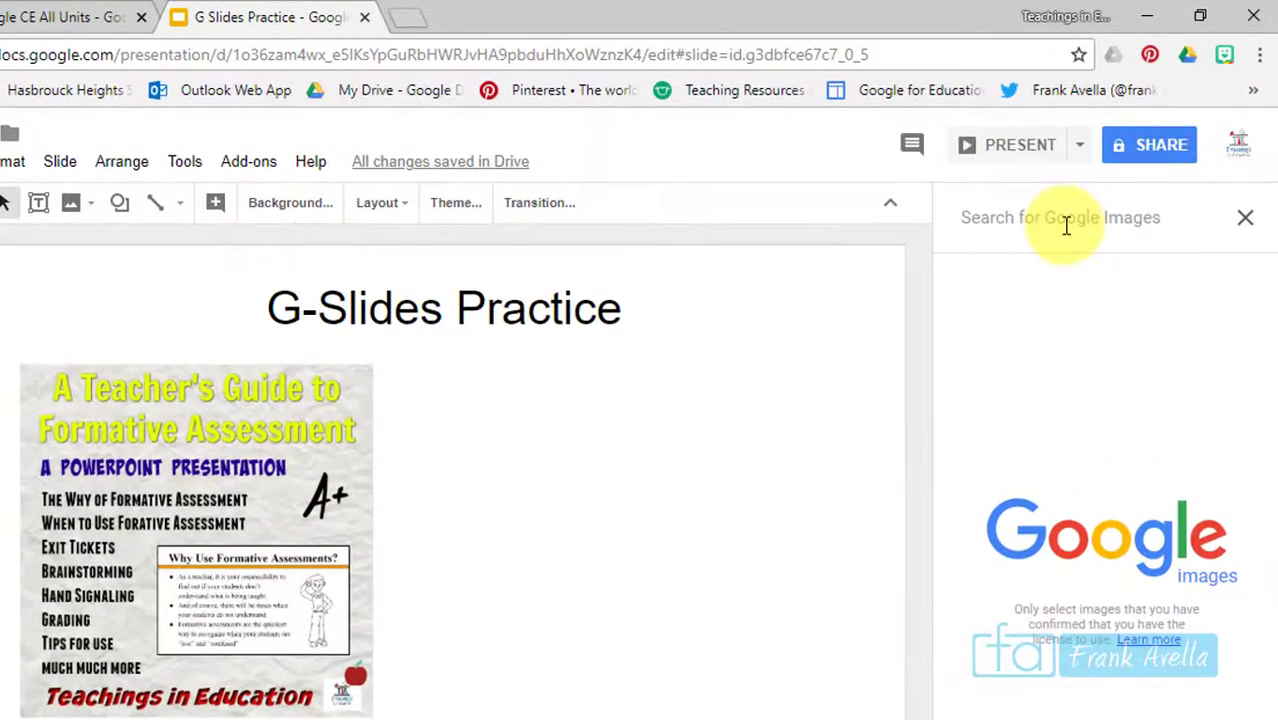
pyautogui.write('cell wa')
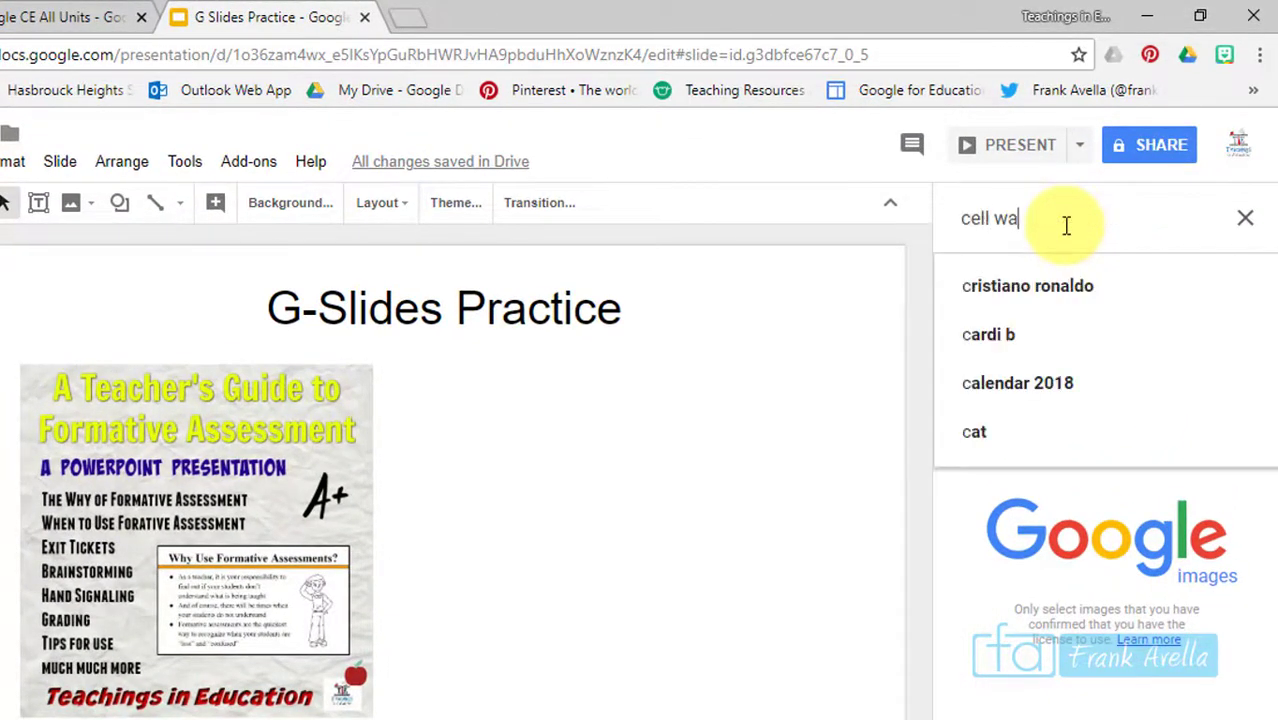
pyautogui.write('ll')
pyautogui.press('Return')
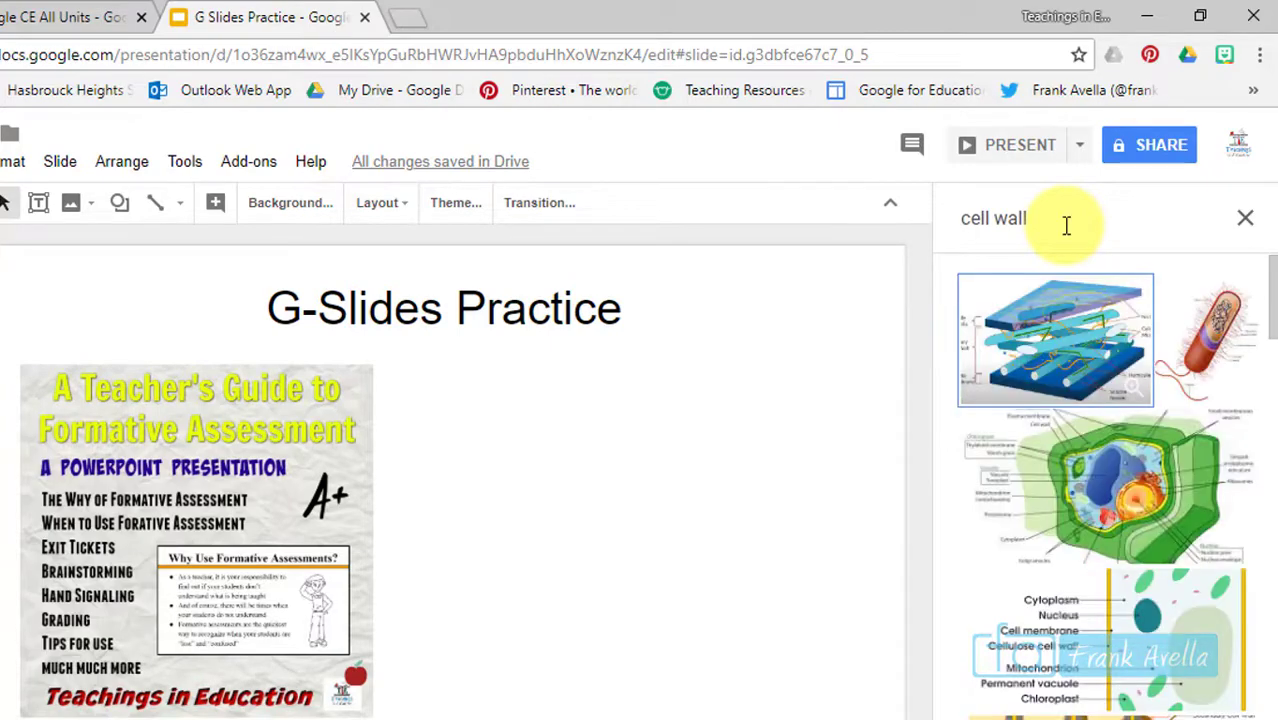
pyautogui.click(1138, 485)
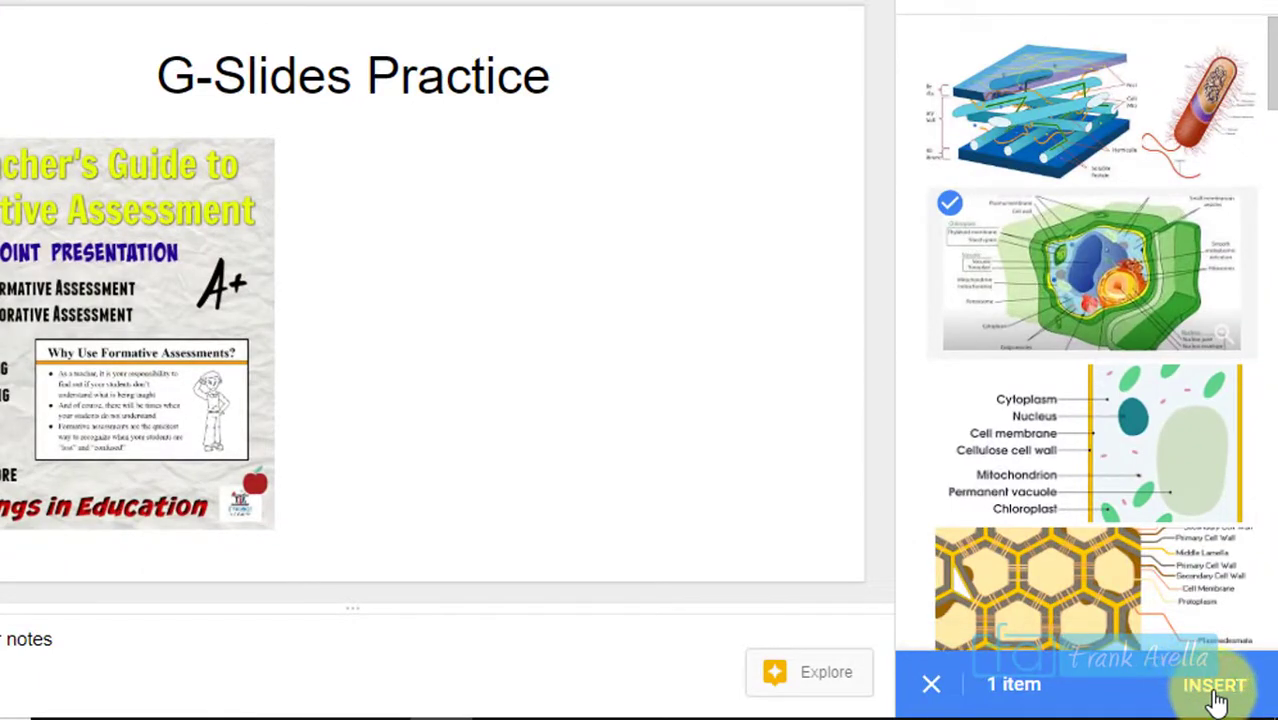
pyautogui.click(1214, 688)
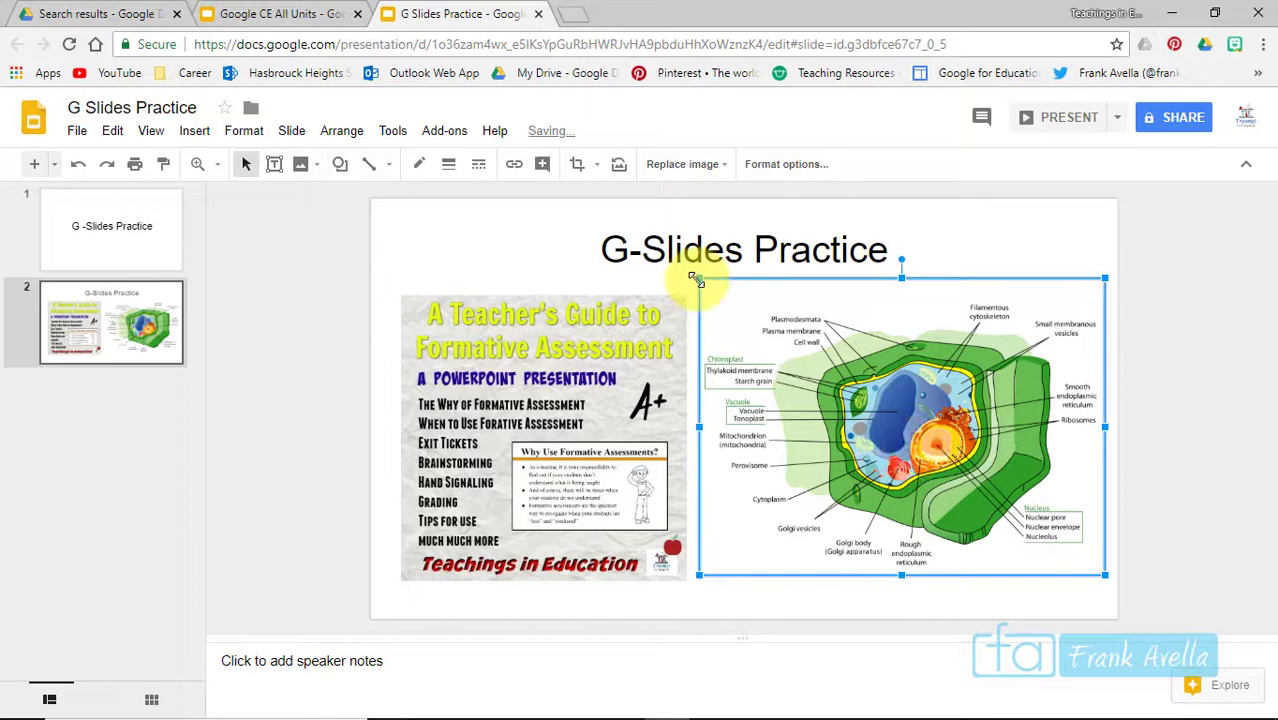
# Step: Shrink the plant cell diagram, shift it left, and reopen the Insert menu
pyautogui.moveTo(697, 279); pyautogui.dragTo(819, 366)
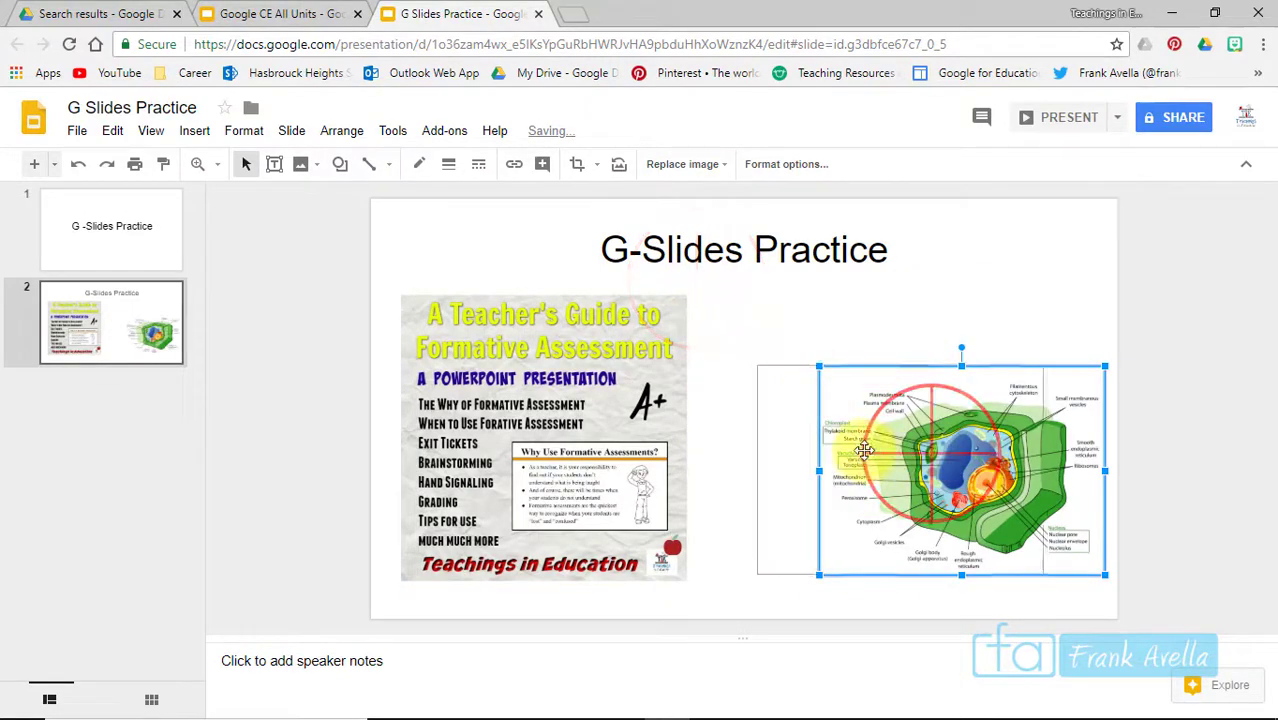
pyautogui.moveTo(864, 452); pyautogui.dragTo(778, 452)
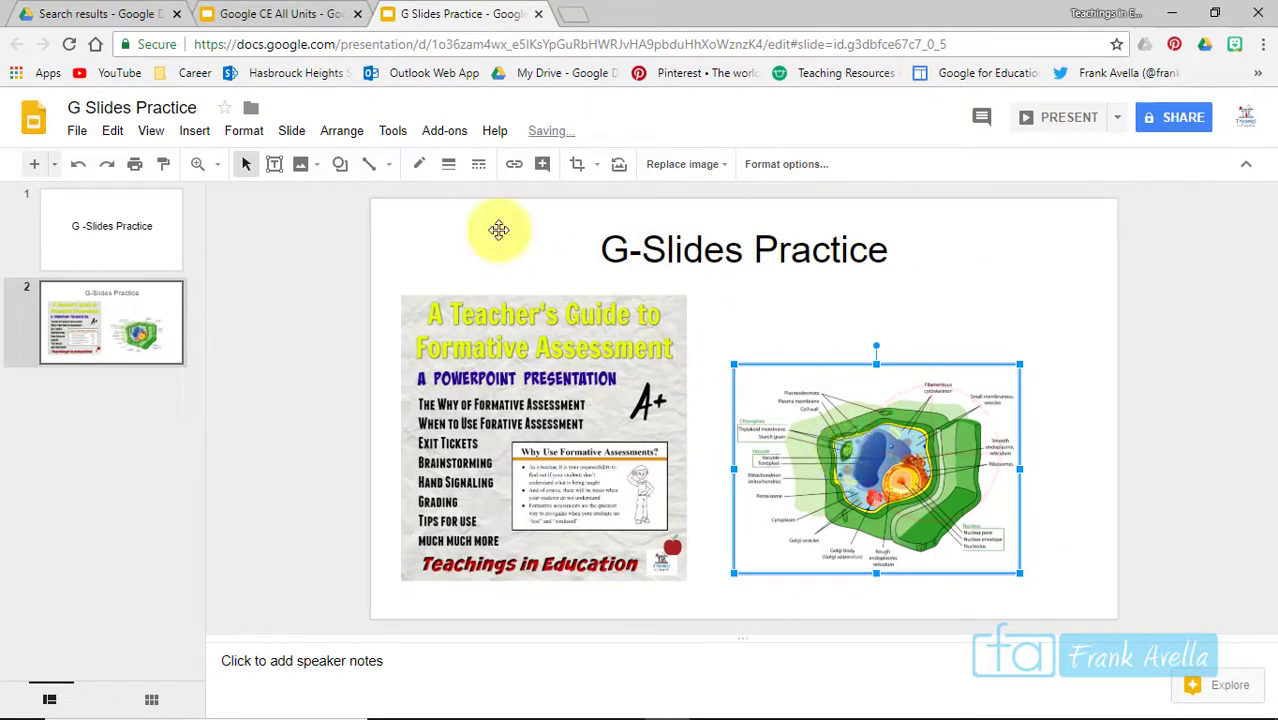
pyautogui.click(197, 132)
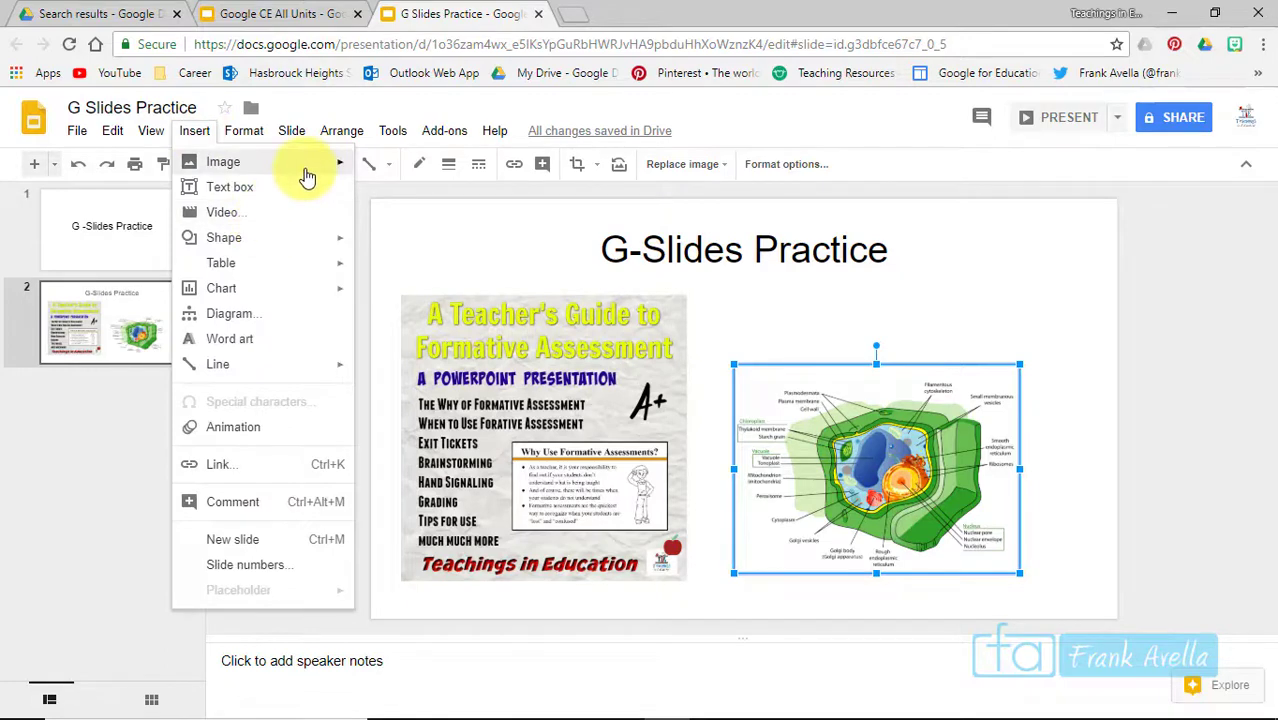
# Step: Insert the 'webbs v bl...' Bloom vs Webb image from Drive onto slide 2
pyautogui.moveTo(308, 177)
pyautogui.click(397, 232)
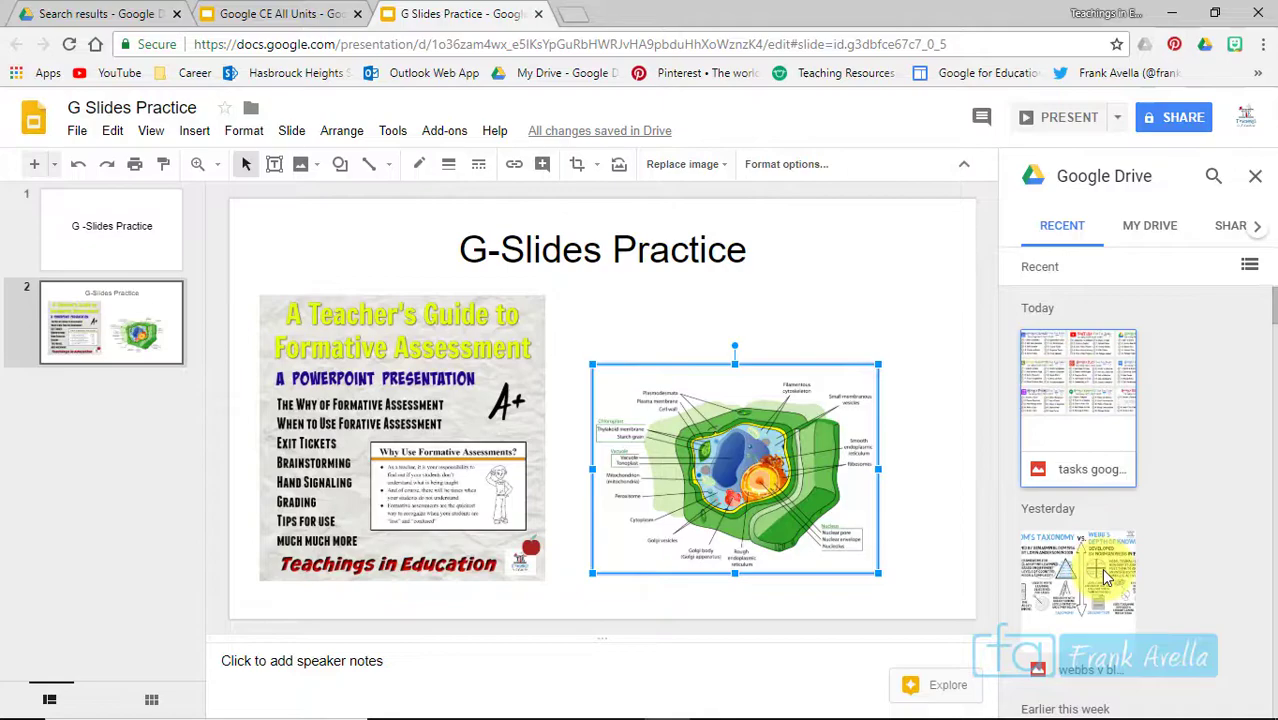
pyautogui.click(1103, 568)
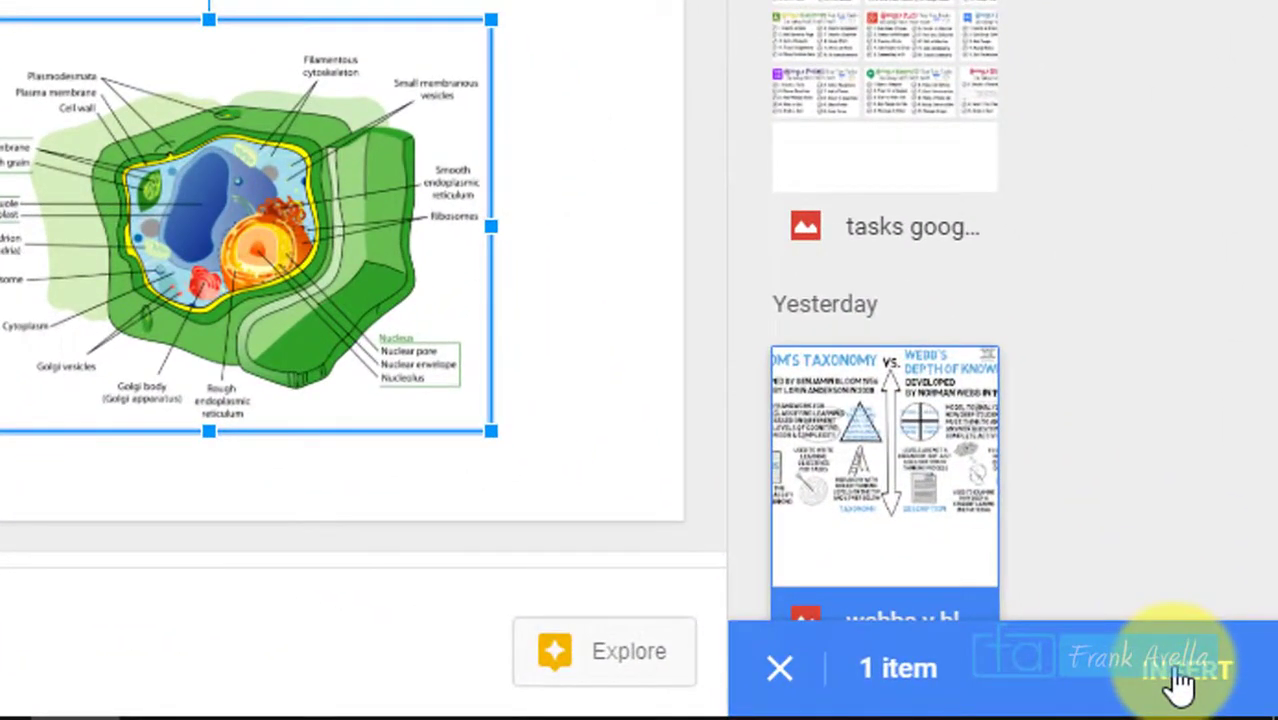
pyautogui.click(1182, 682)
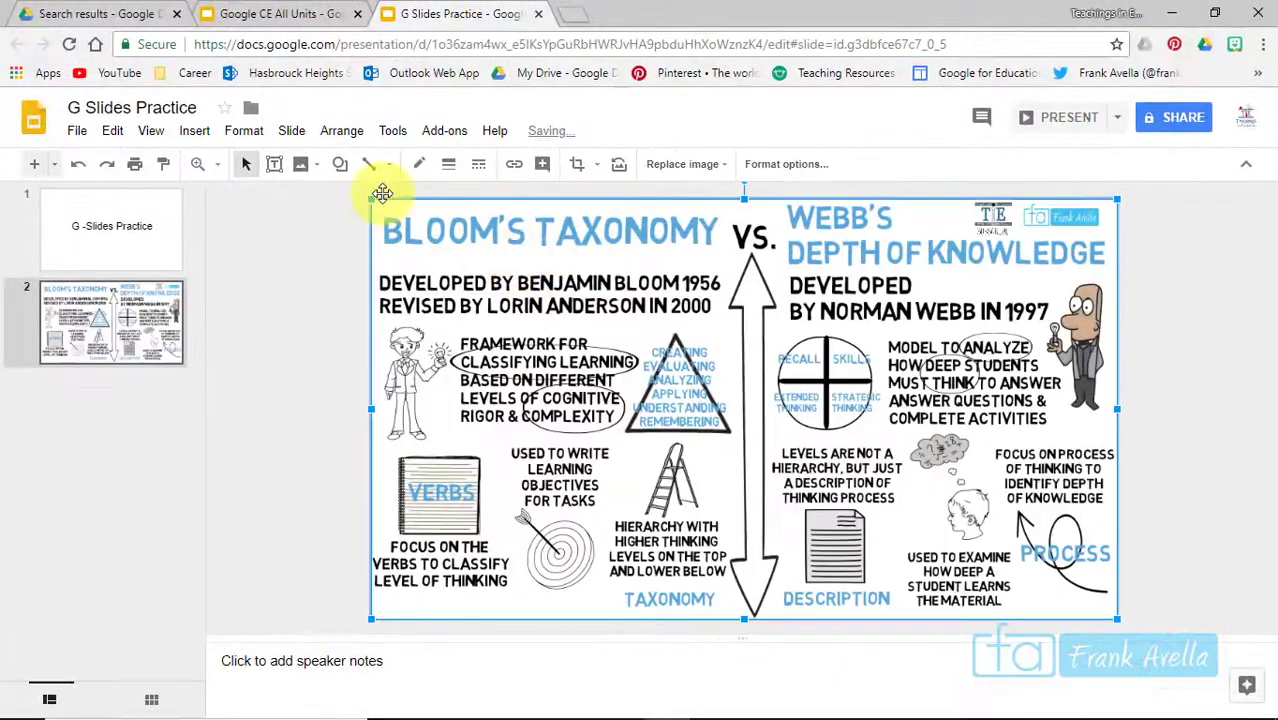
# Step: Shrink the Bloom vs Webb image at the slide's right, then add blank slide 3
pyautogui.moveTo(375, 196); pyautogui.dragTo(742, 470)
pyautogui.moveTo(856, 536); pyautogui.dragTo(847, 415)
pyautogui.click(830, 480)
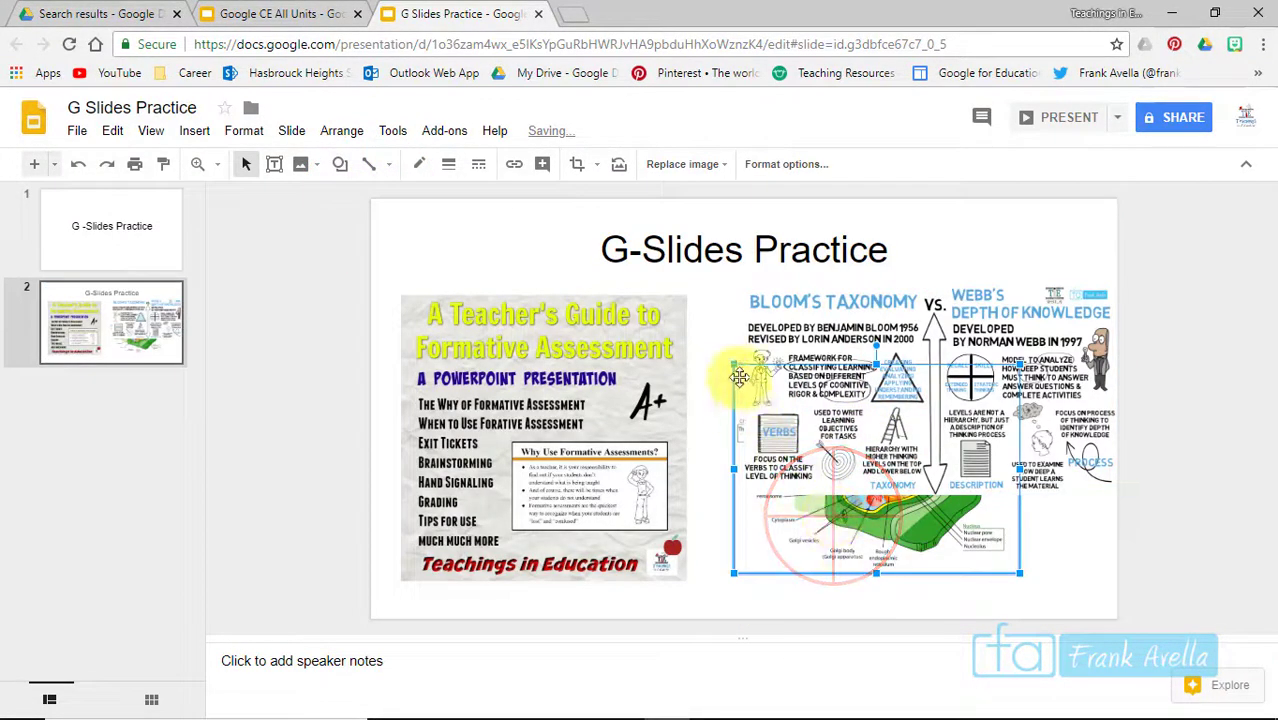
pyautogui.click(857, 328)
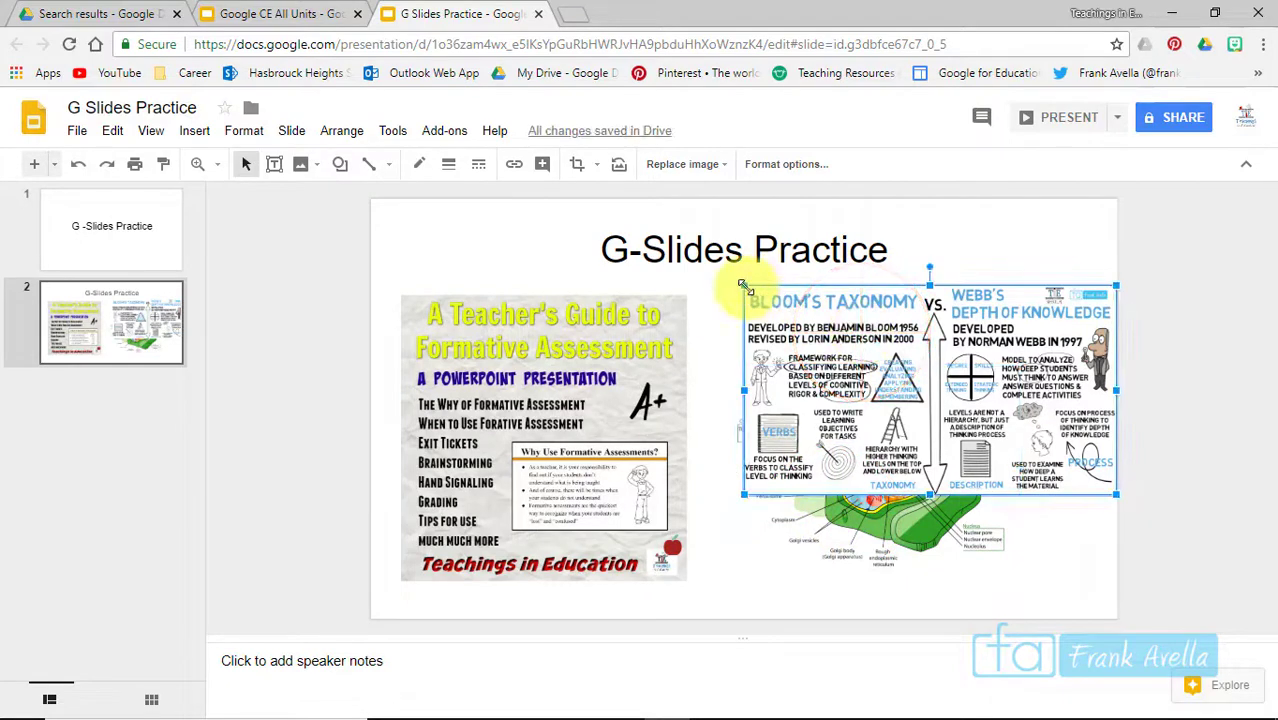
pyautogui.moveTo(745, 287); pyautogui.dragTo(970, 380)
pyautogui.hotkey('ctrl', 'm')
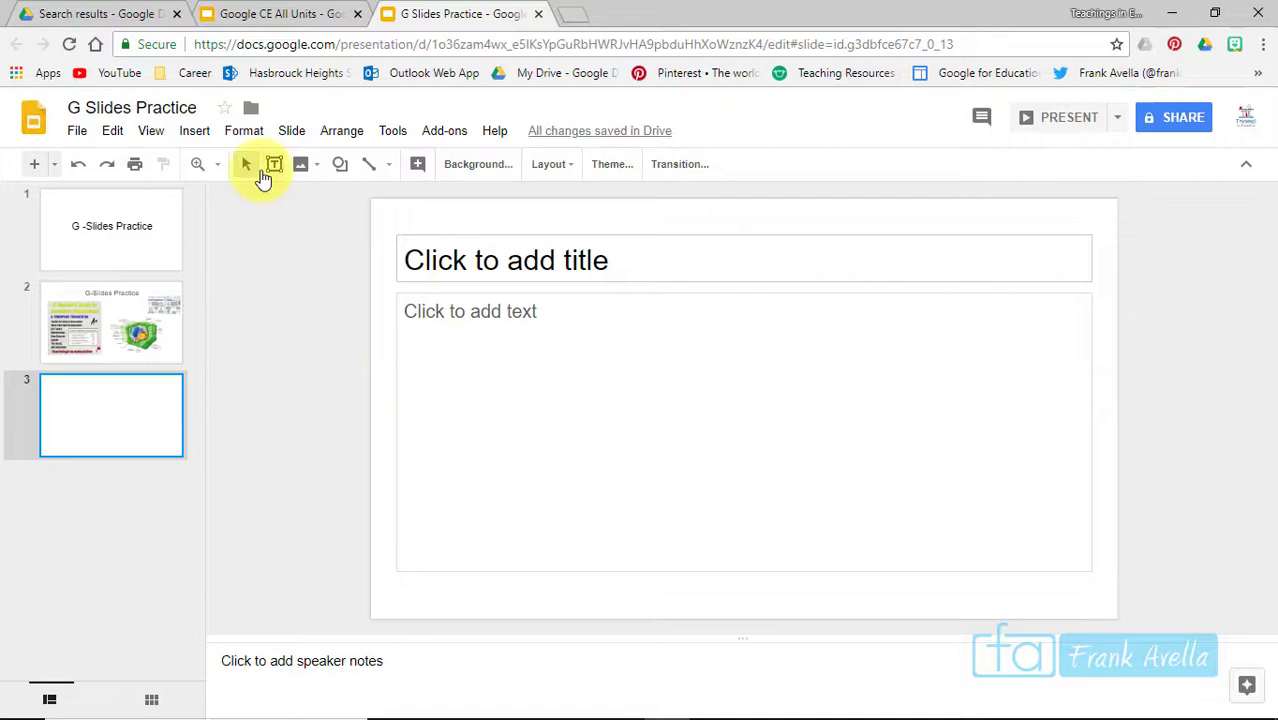
# Step: Open the Insert video dialog for slide 3
pyautogui.click(194, 130)
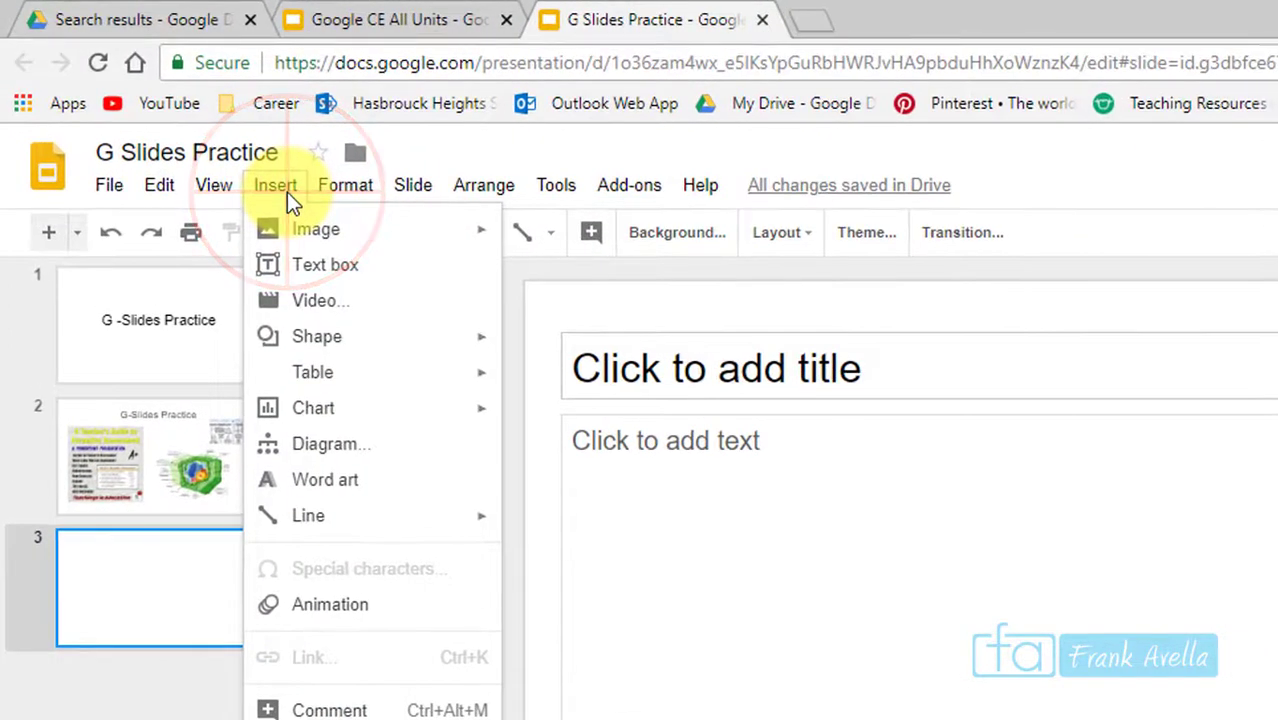
pyautogui.click(311, 302)
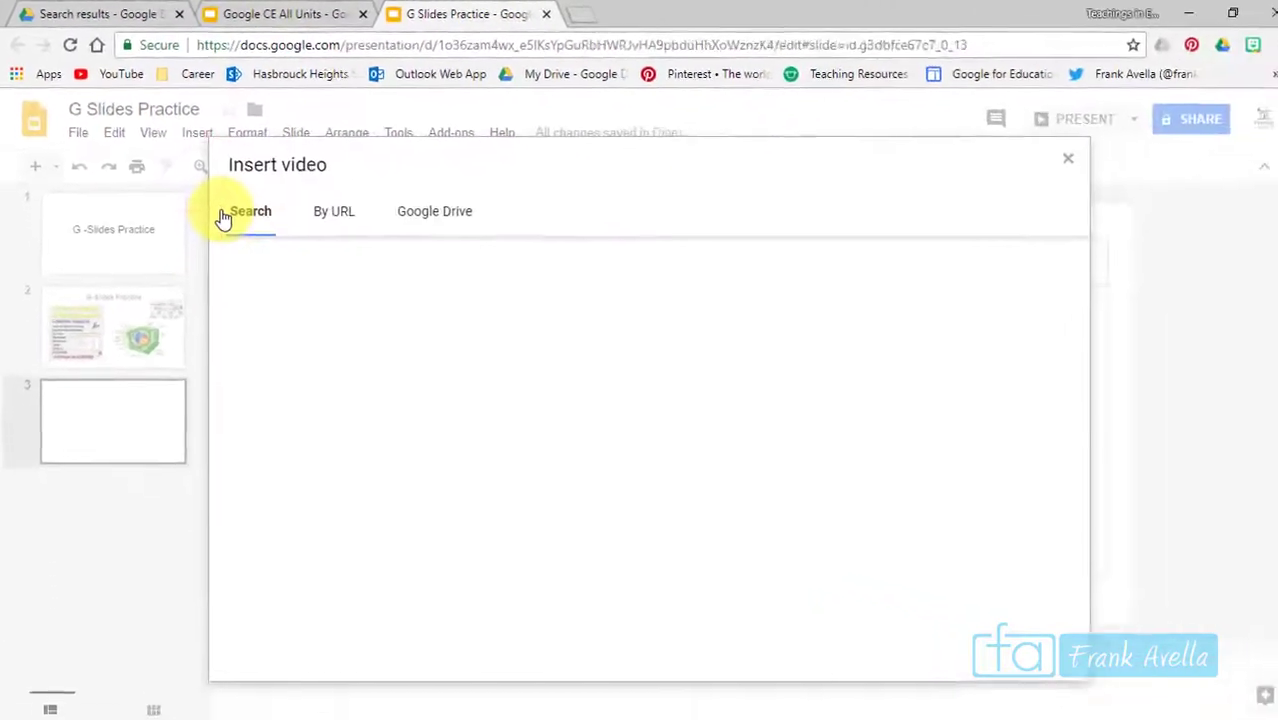